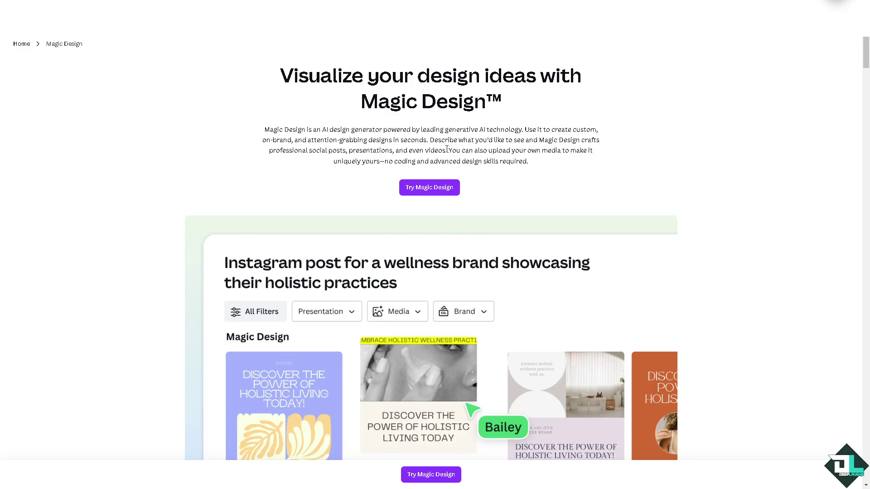
# Launch Magic Design from its landing page, which brings up the sign-in prompt
pyautogui.click(447, 191)
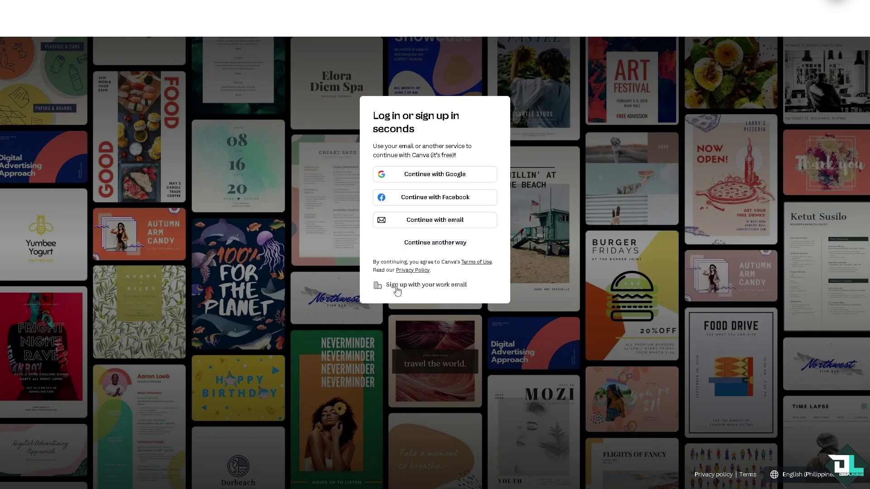
# Sign in another way, then relaunch Magic Design to generate sunset Instagram post templates
pyautogui.click(443, 246)
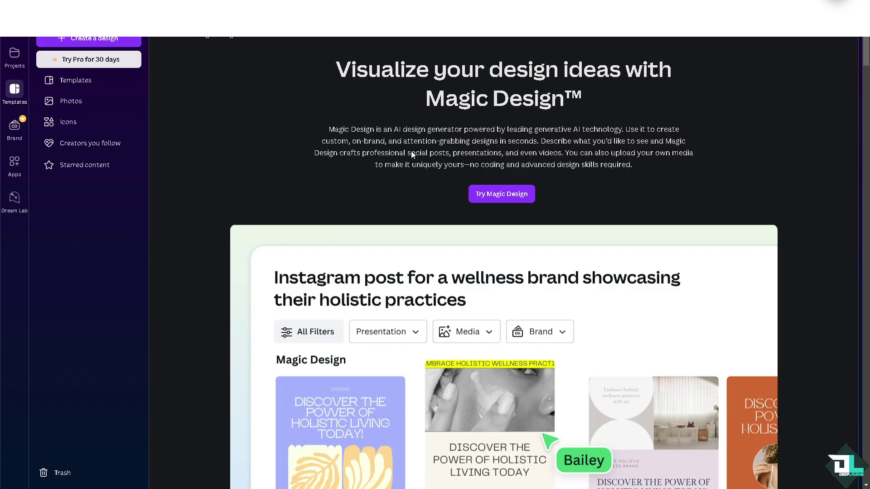
pyautogui.click(511, 194)
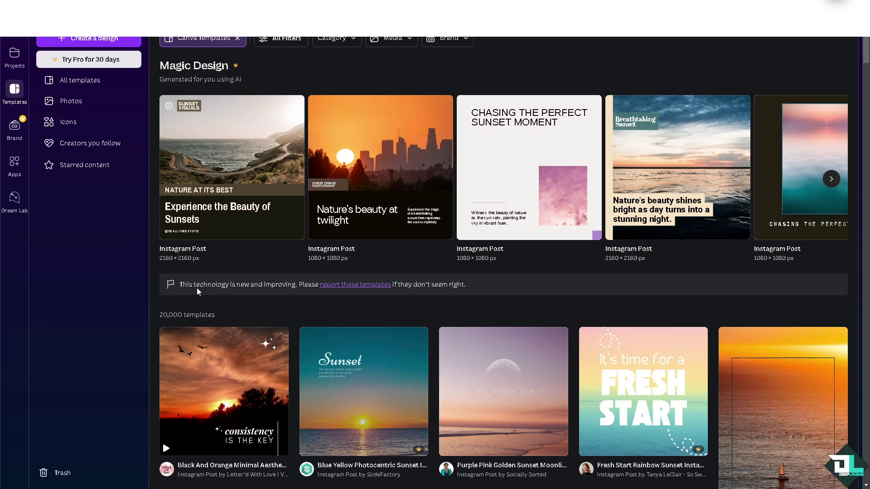
# Scroll through the sunset Instagram post results, such as 'Nature's beauty at twilight', and back
pyautogui.moveTo(169, 137)
pyautogui.scroll(-2, 723, 222)
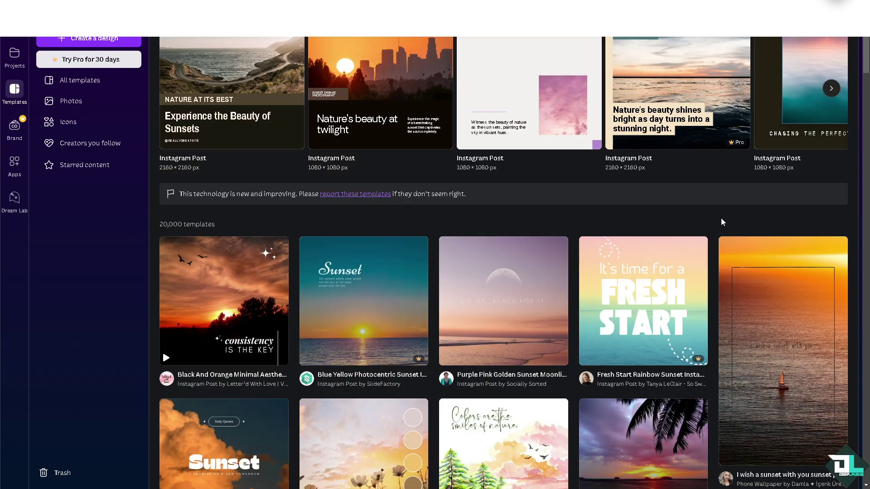
pyautogui.scroll(-3, 664, 221)
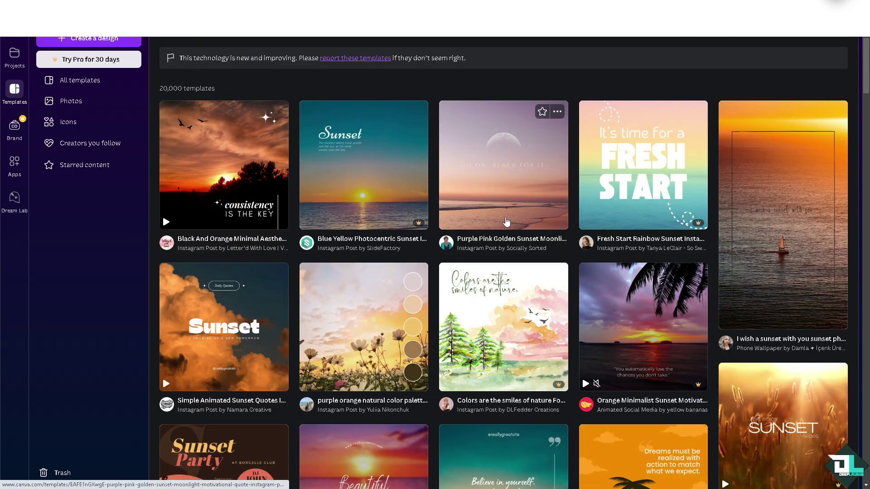
pyautogui.scroll(-3, 507, 222)
pyautogui.scroll(-3, 506, 222)
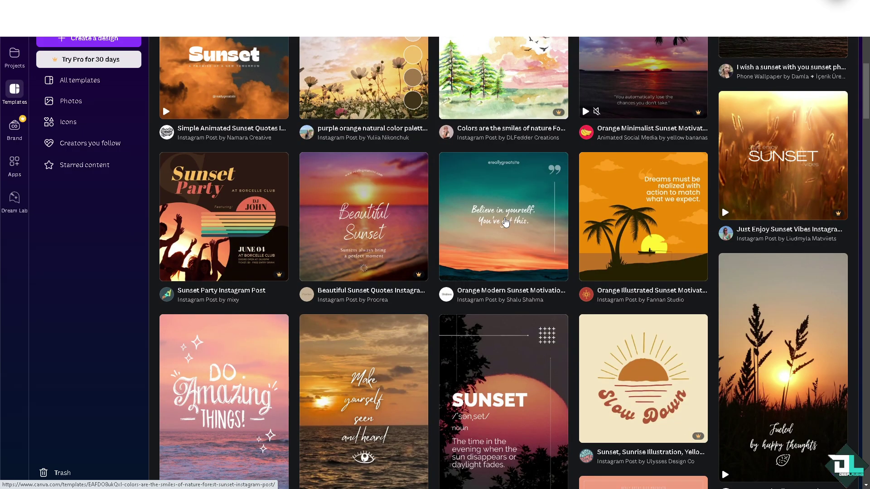
pyautogui.scroll(10, 506, 222)
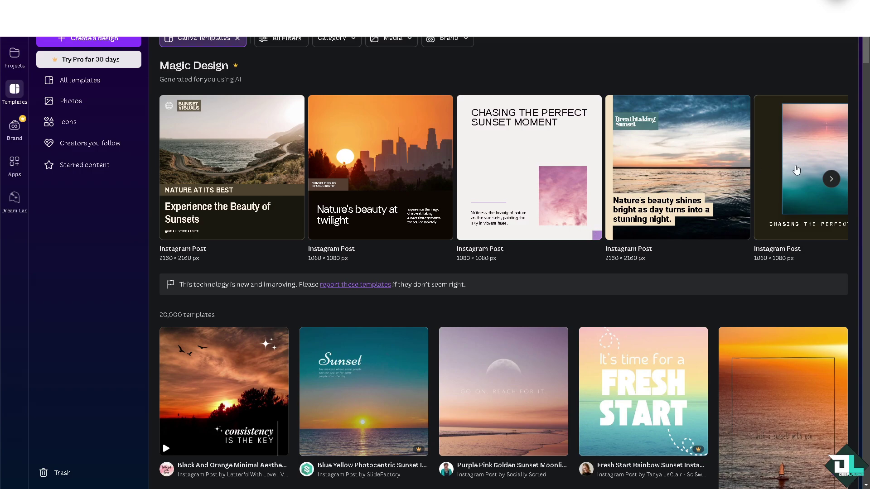
pyautogui.scroll(-2, 780, 191)
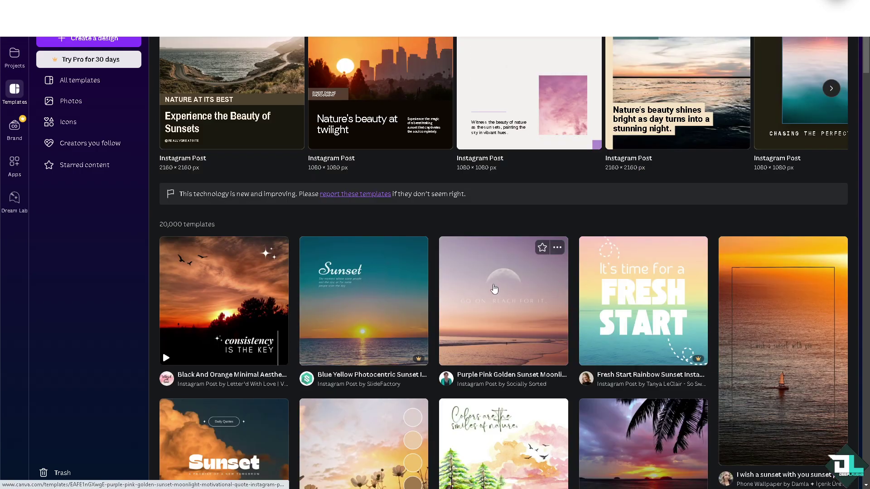
# Preview the Black And Orange Minimal Aesthetic Sunset Motivational Quote template and customize it
pyautogui.click(258, 291)
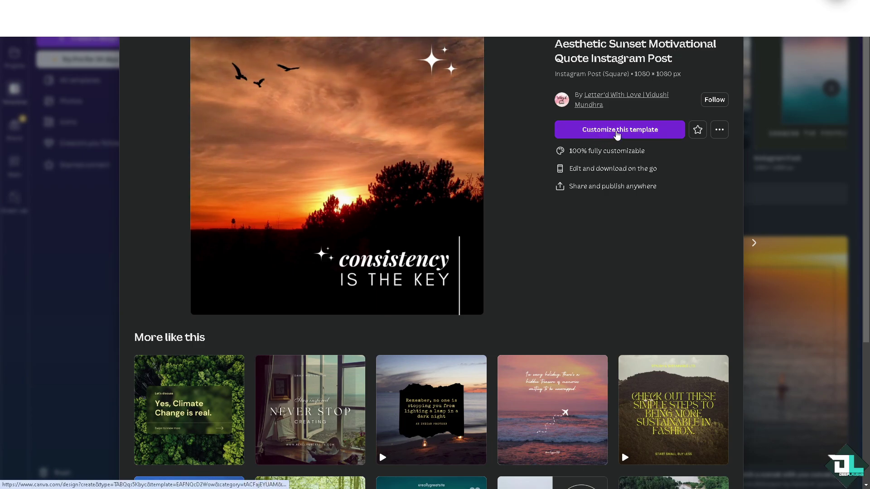
pyautogui.click(619, 131)
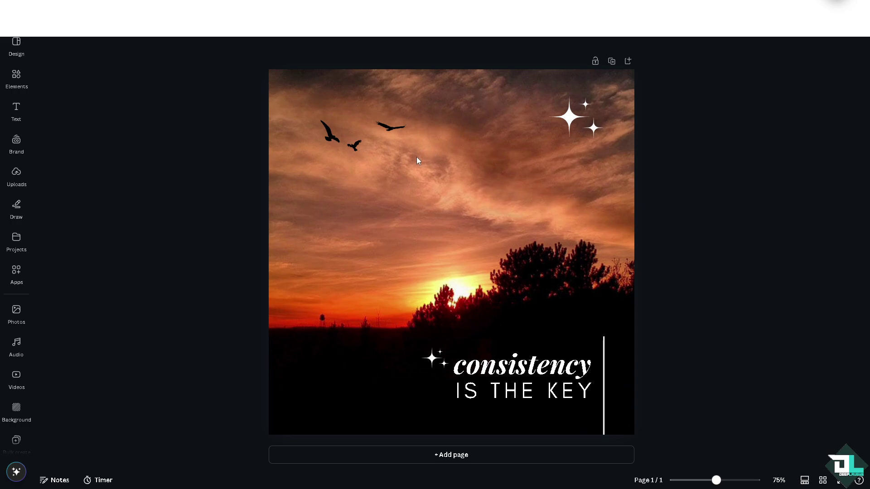
# Add the uploaded How To Use Magic Design thumbnail, move it left and shrink it
pyautogui.click(17, 174)
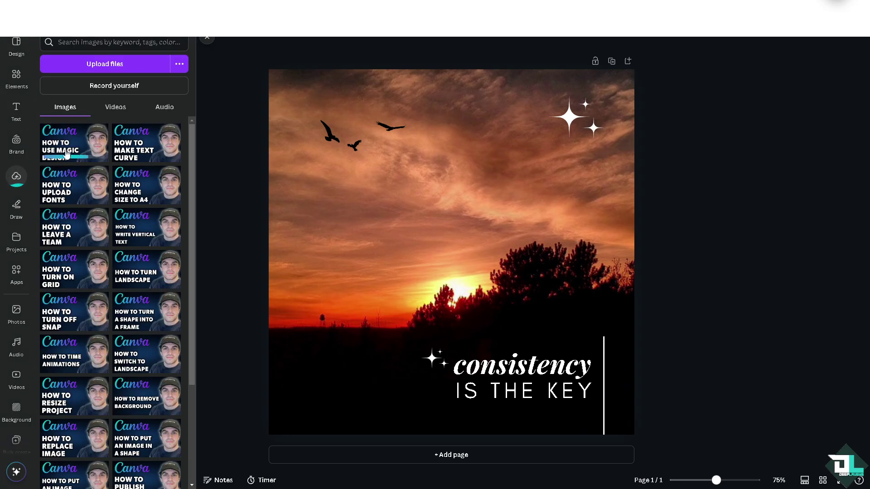
pyautogui.click(207, 38)
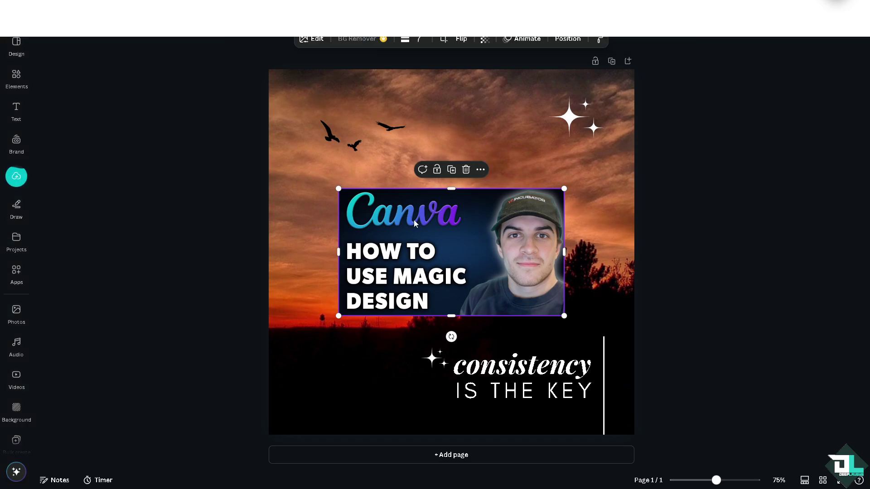
pyautogui.moveTo(414, 222); pyautogui.dragTo(351, 227)
pyautogui.moveTo(500, 193); pyautogui.dragTo(441, 263)
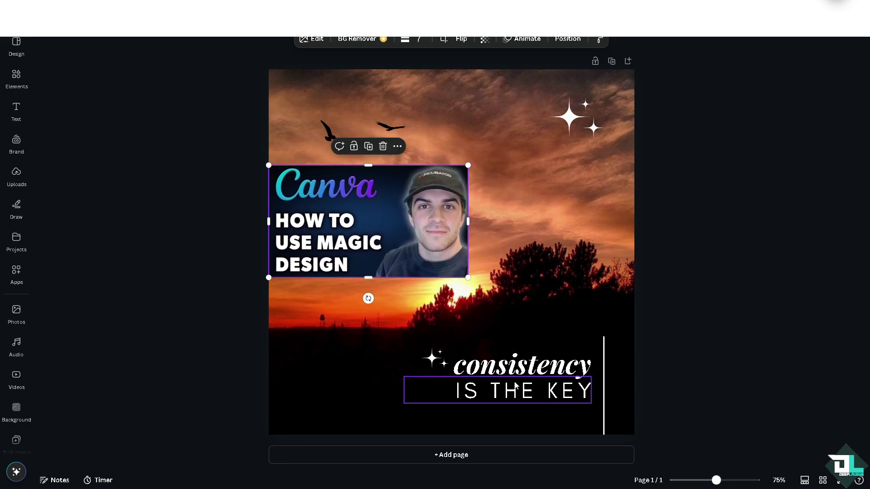
# Paste 'How to Use Magic Design in Canva' over the consistency quote and reposition it
pyautogui.doubleClick(508, 367)
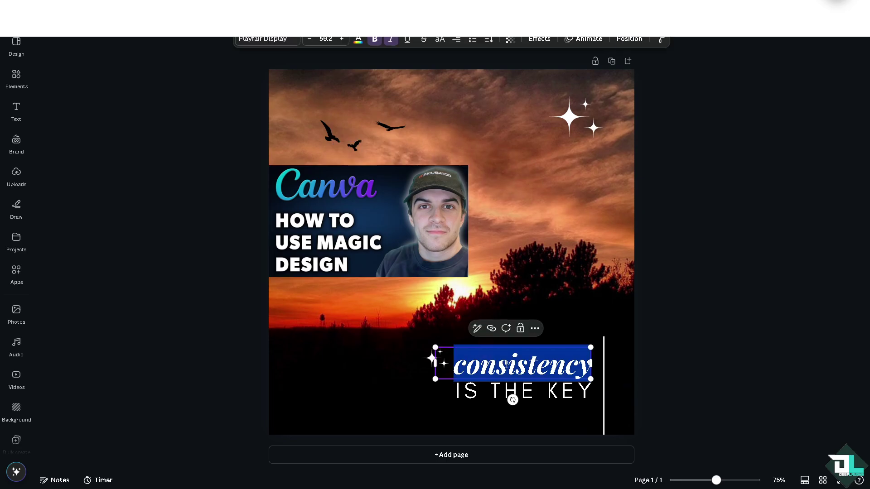
pyautogui.hotkey('ctrl', 'v')
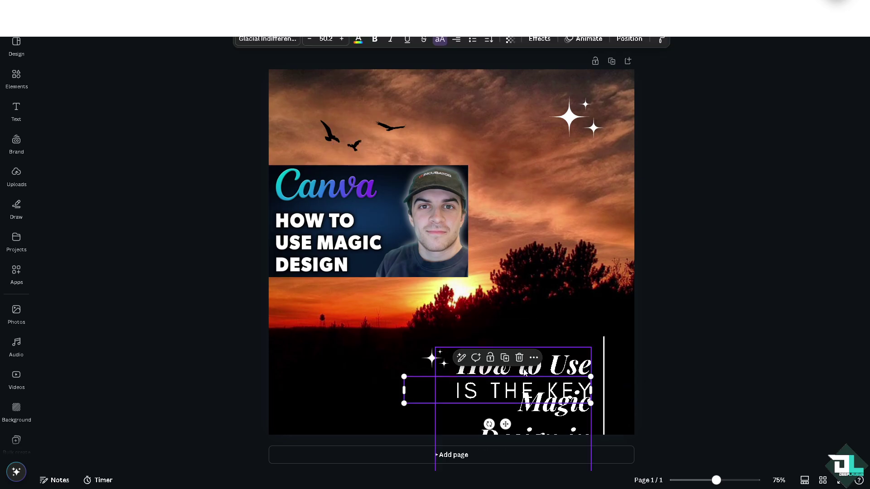
pyautogui.moveTo(612, 416); pyautogui.dragTo(598, 385)
pyautogui.moveTo(572, 349); pyautogui.dragTo(589, 344)
# Delete the IS THE KEY line and move the headline down to the lower right
pyautogui.click(521, 390)
pyautogui.press('Delete')
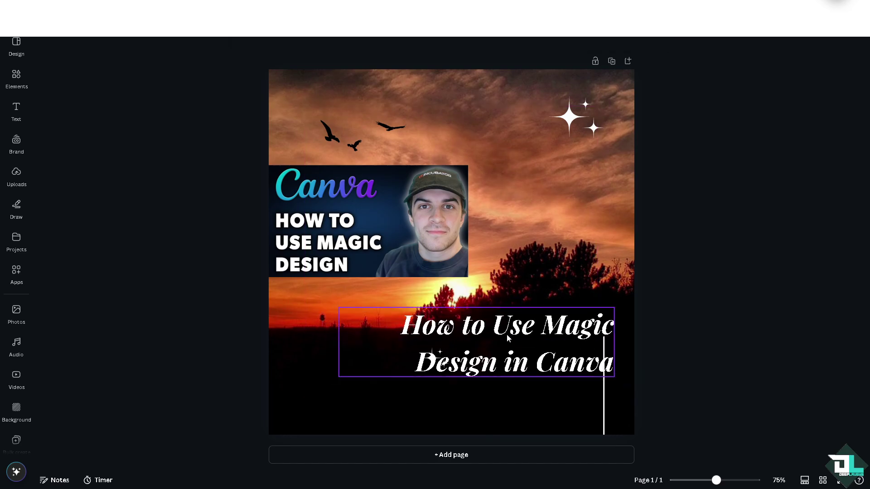
pyautogui.moveTo(508, 338); pyautogui.dragTo(510, 378)
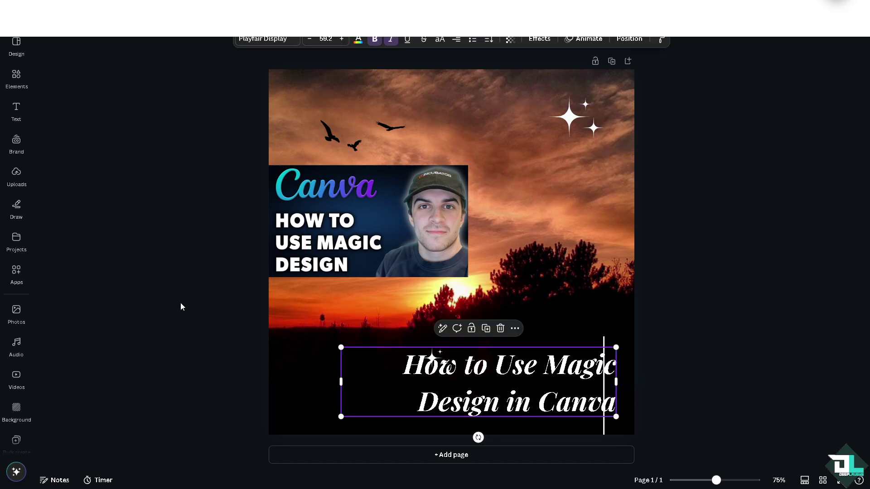
pyautogui.click(19, 378)
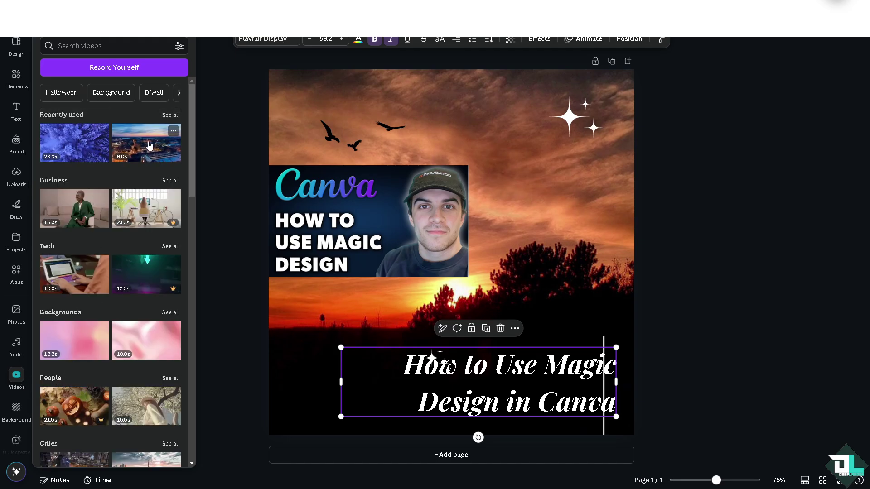
# Add the night city video and stretch it across the full post width at the bottom
pyautogui.click(150, 145)
pyautogui.moveTo(598, 171); pyautogui.dragTo(362, 400)
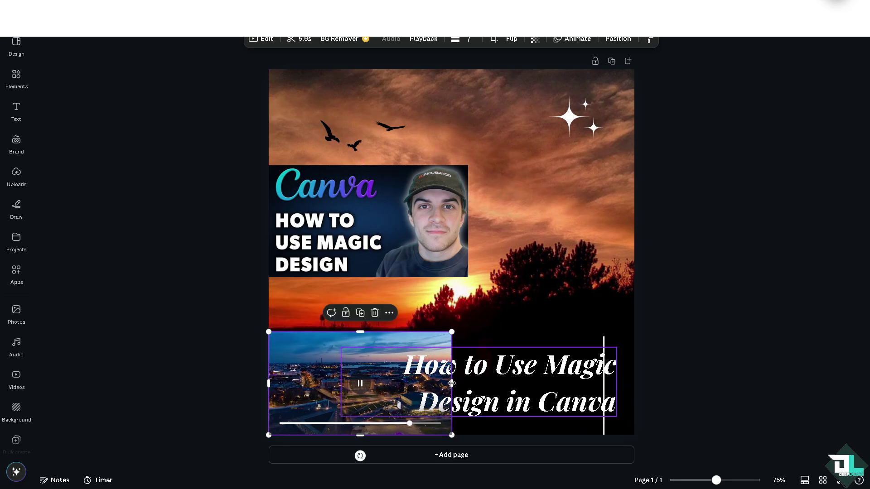
pyautogui.moveTo(452, 384); pyautogui.dragTo(635, 375)
# Lower the city video's transparency to 43
pyautogui.click(535, 40)
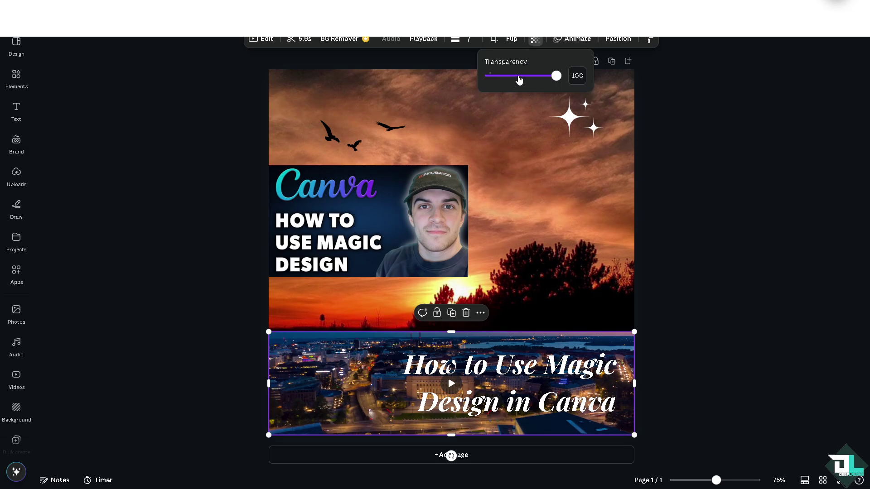
pyautogui.click(518, 75)
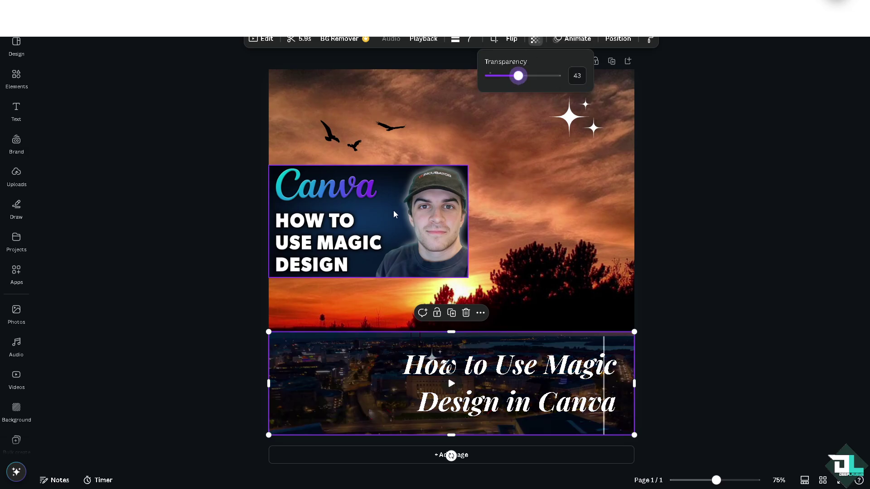
pyautogui.click(535, 40)
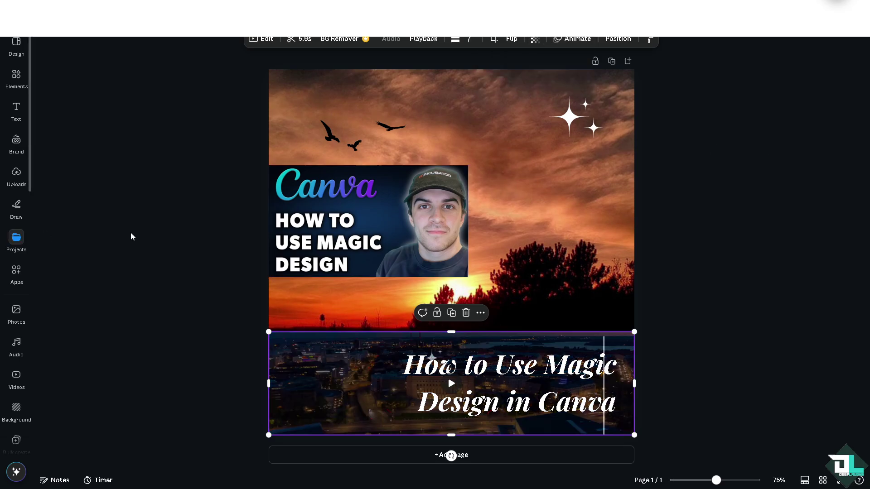
pyautogui.click(17, 174)
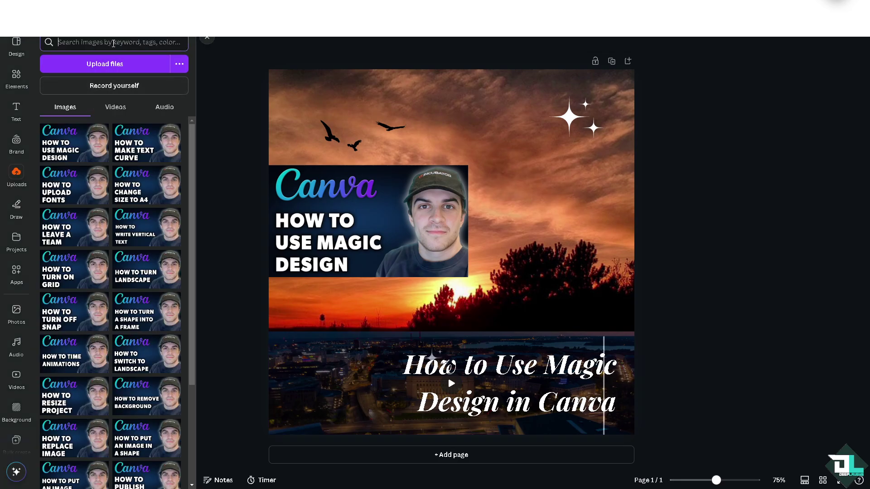
# Search the stock photos for halloween images
pyautogui.write('hALLOWEEN')
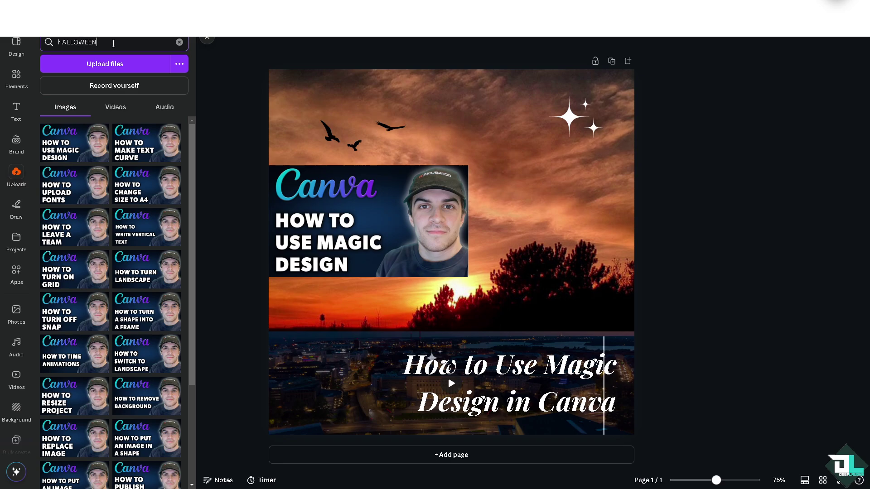
pyautogui.press('Return')
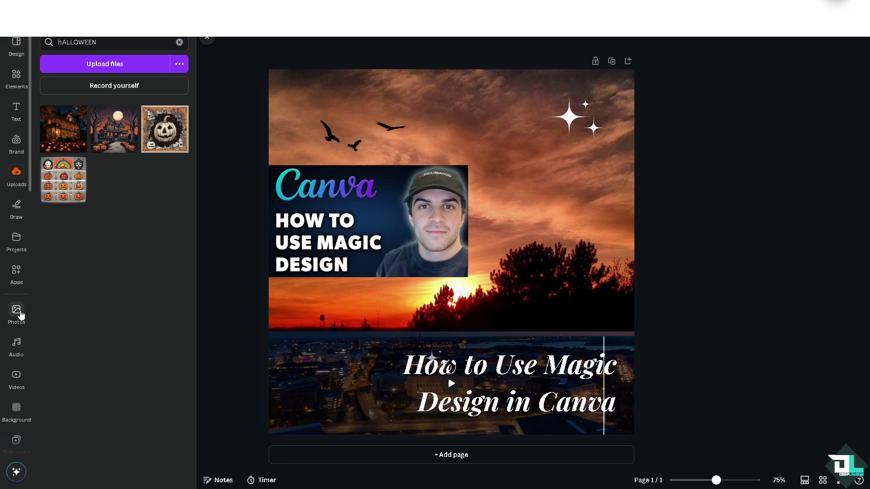
pyautogui.click(17, 313)
pyautogui.click(108, 42)
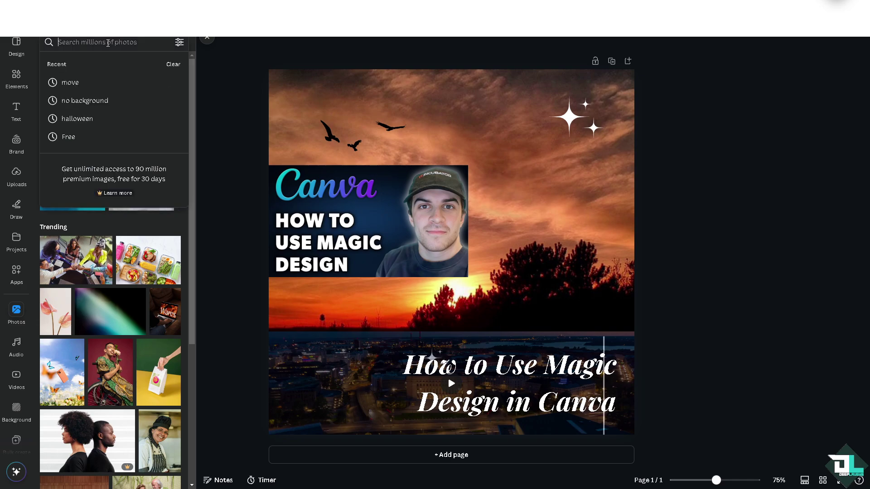
pyautogui.click(76, 118)
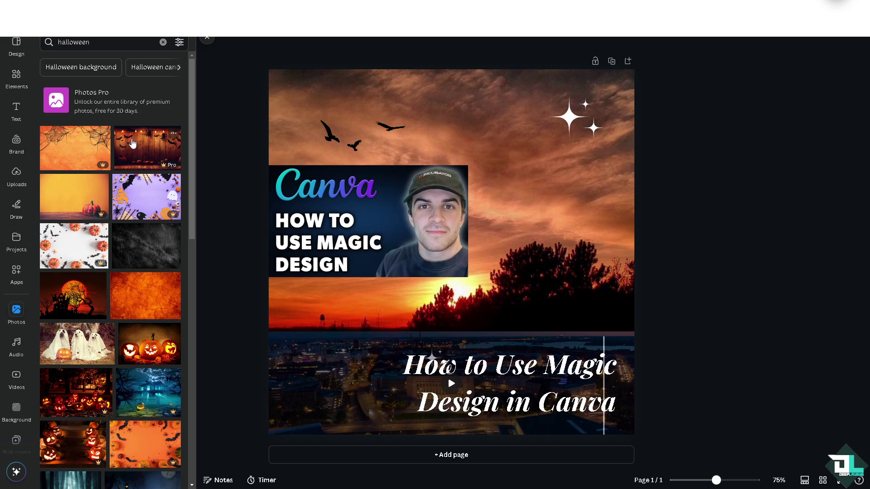
pyautogui.scroll(-2, 133, 144)
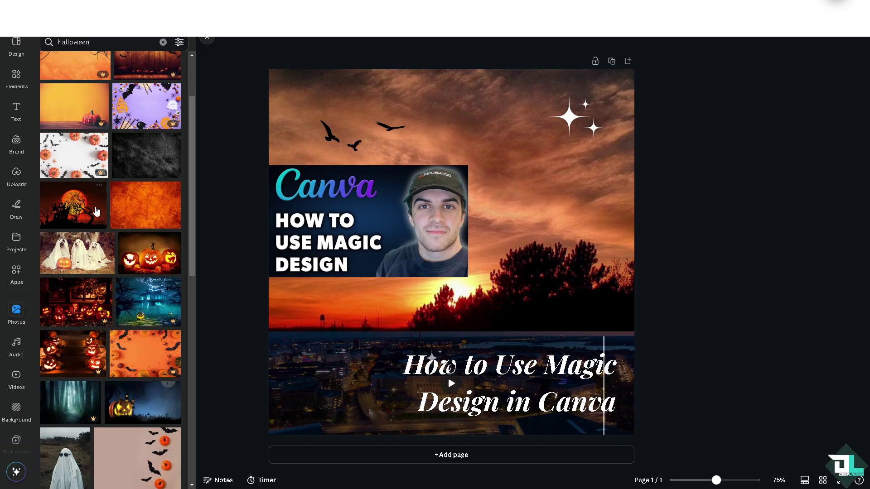
# Add the glowing jack-o'-lantern photo and resize it into a strip below the thumbnail
pyautogui.click(152, 268)
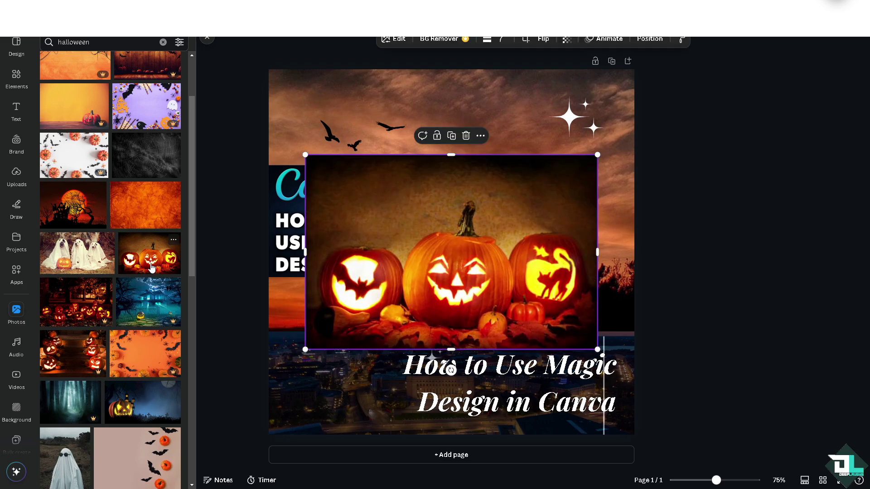
pyautogui.moveTo(596, 156); pyautogui.dragTo(410, 305)
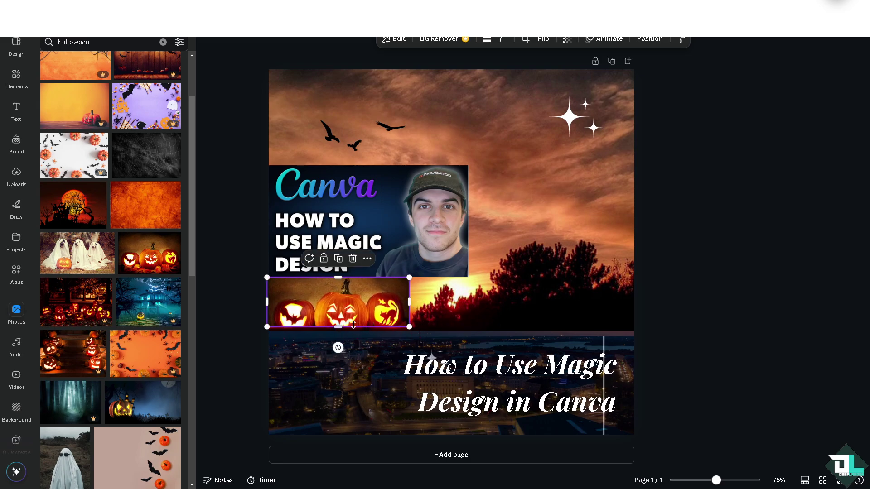
pyautogui.moveTo(338, 326); pyautogui.dragTo(338, 332)
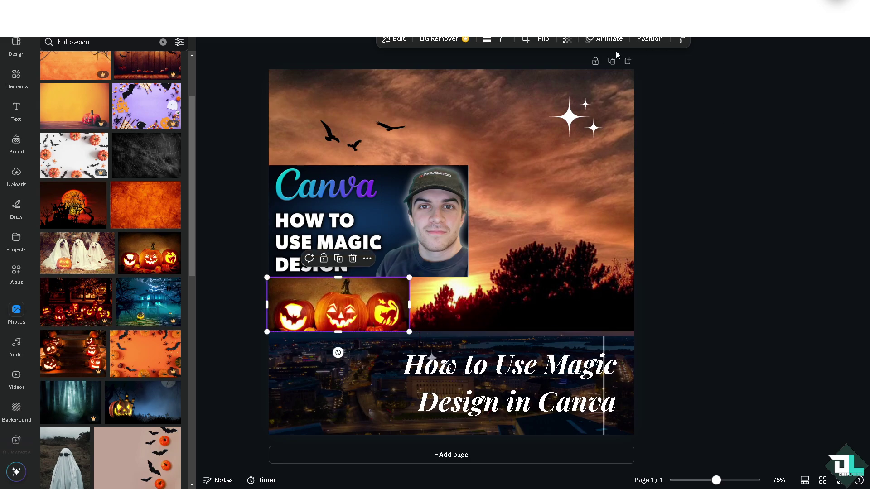
# Set the pumpkin photo's transparency to 59 and move the headline slightly left
pyautogui.click(567, 40)
pyautogui.moveTo(589, 76); pyautogui.dragTo(561, 76)
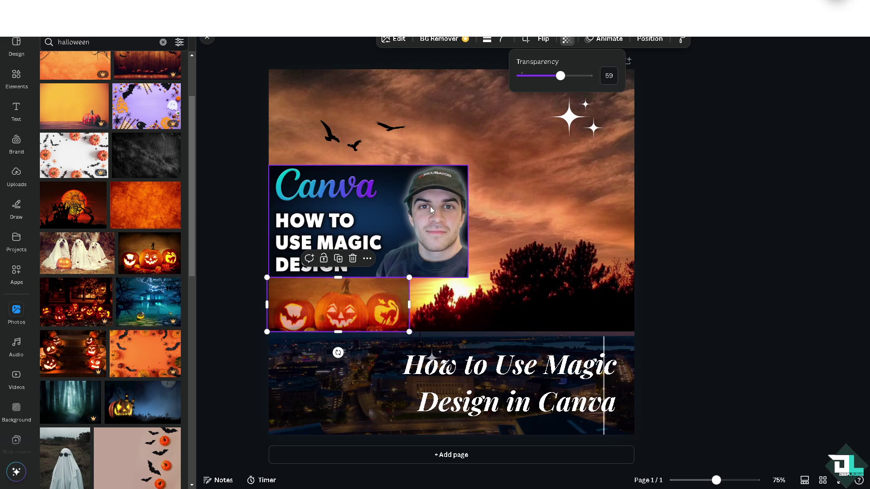
pyautogui.moveTo(517, 361); pyautogui.dragTo(486, 356)
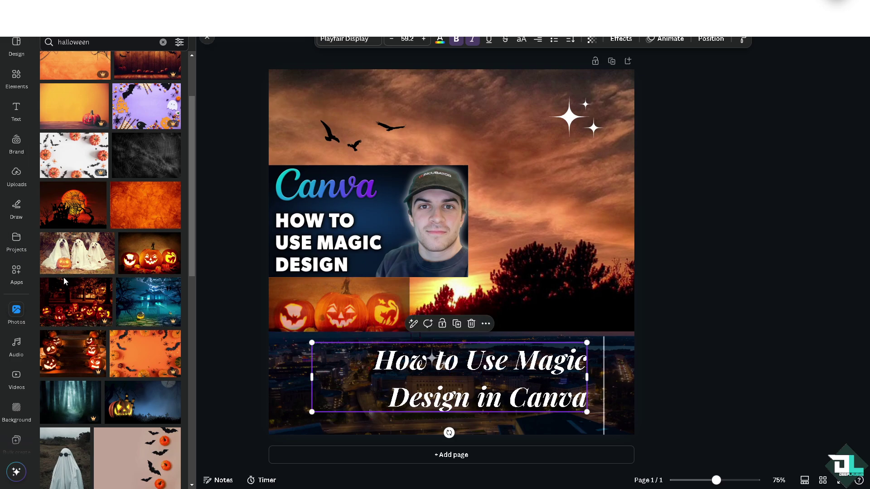
# Shift the headline a bit further left and up, then play a full design preview
pyautogui.click(22, 384)
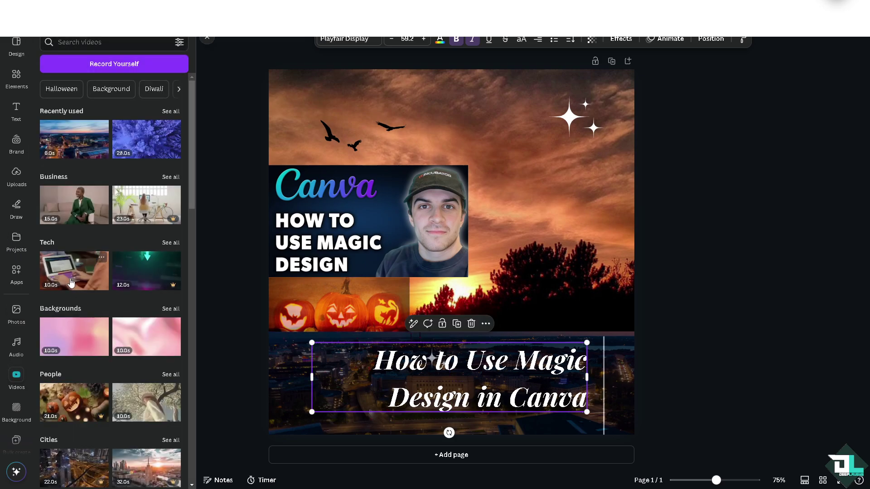
pyautogui.scroll(-2, 88, 231)
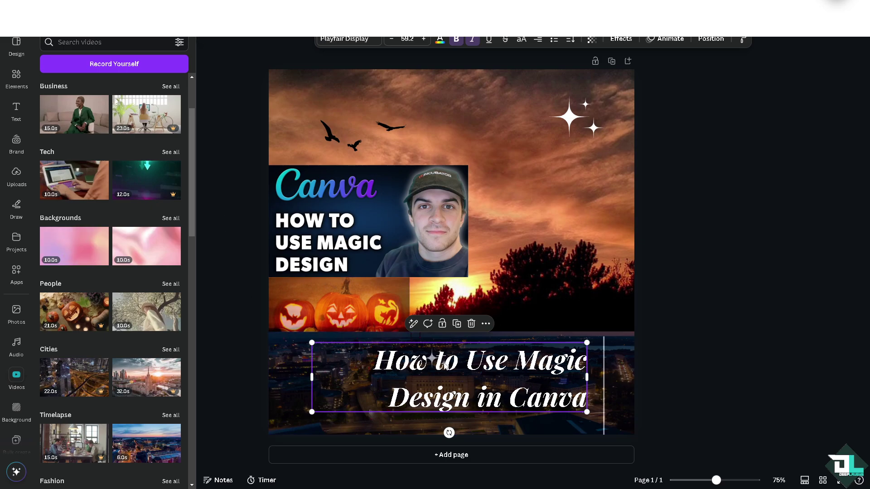
pyautogui.moveTo(476, 367); pyautogui.dragTo(455, 364)
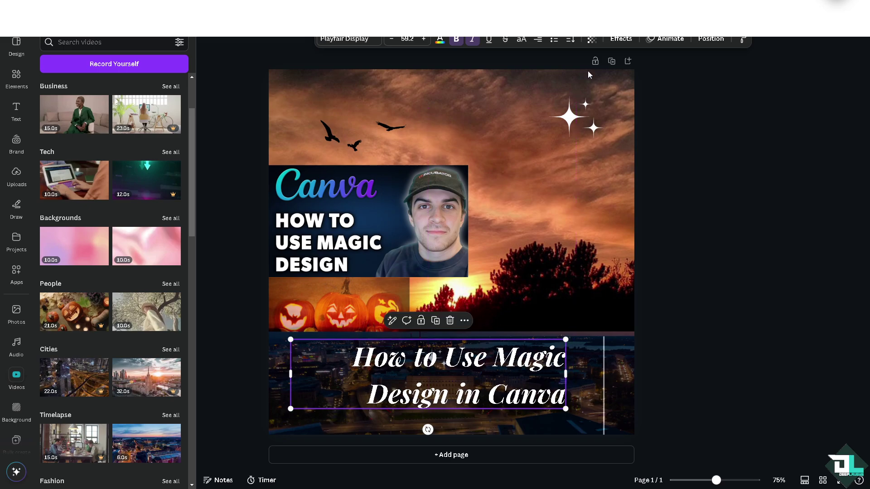
pyautogui.hotkey('ctrl', 'alt', 'p')
pyautogui.click(198, 57)
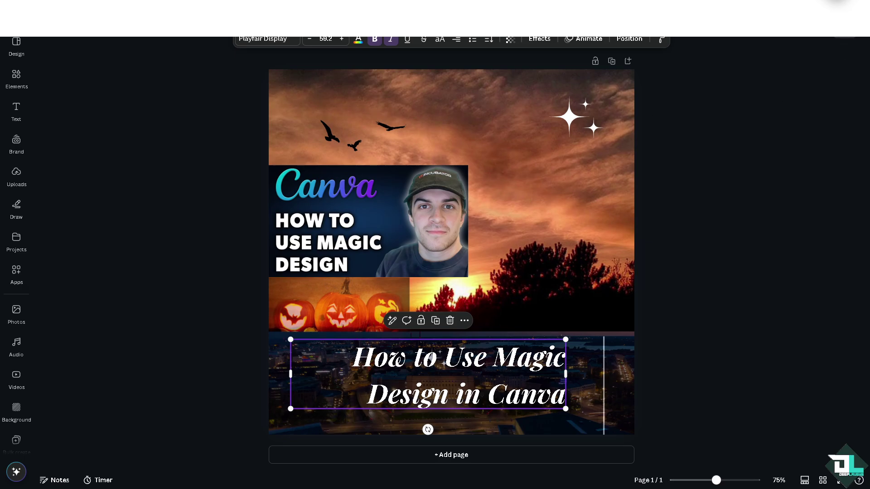
# Check the design's available download file types, then return to the main Share menu
pyautogui.click(836, 5)
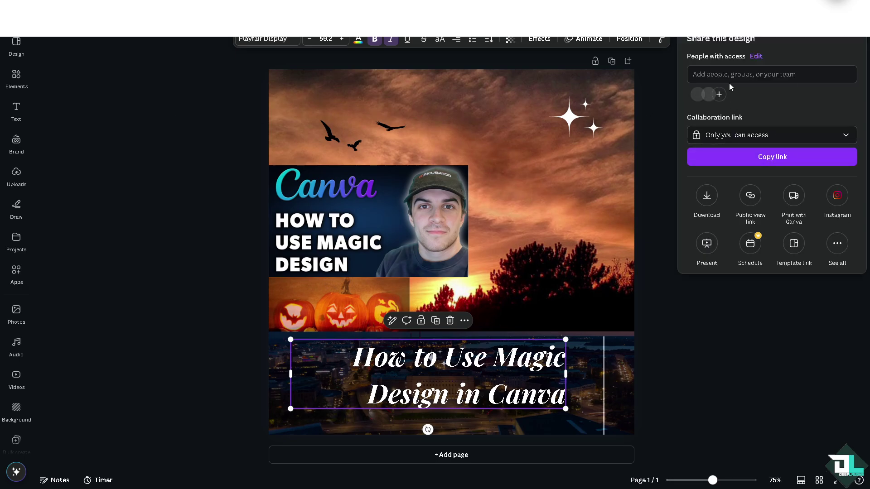
pyautogui.click(707, 199)
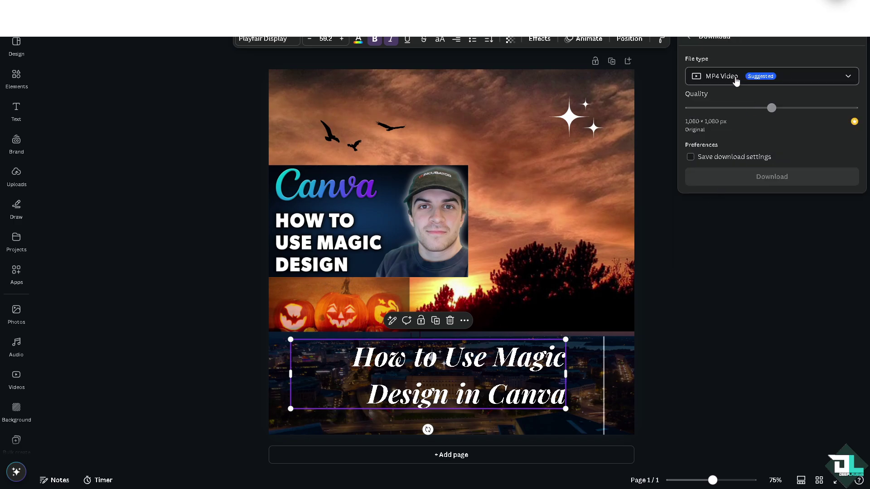
pyautogui.click(736, 81)
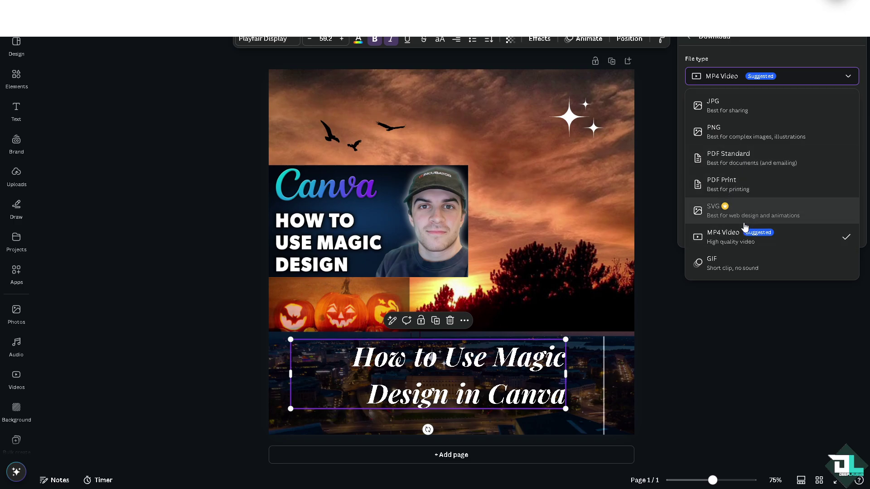
pyautogui.click(689, 38)
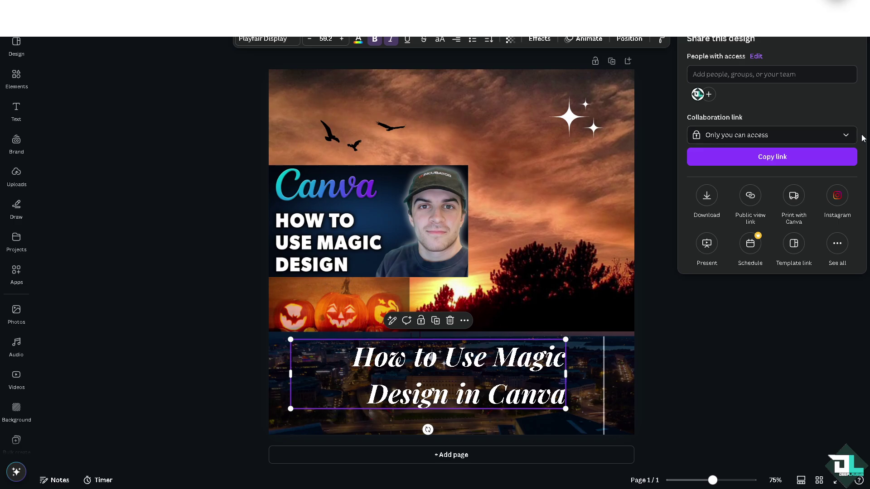
# Set the collaboration link to 'Anyone with the link' can edit and copy it
pyautogui.click(845, 135)
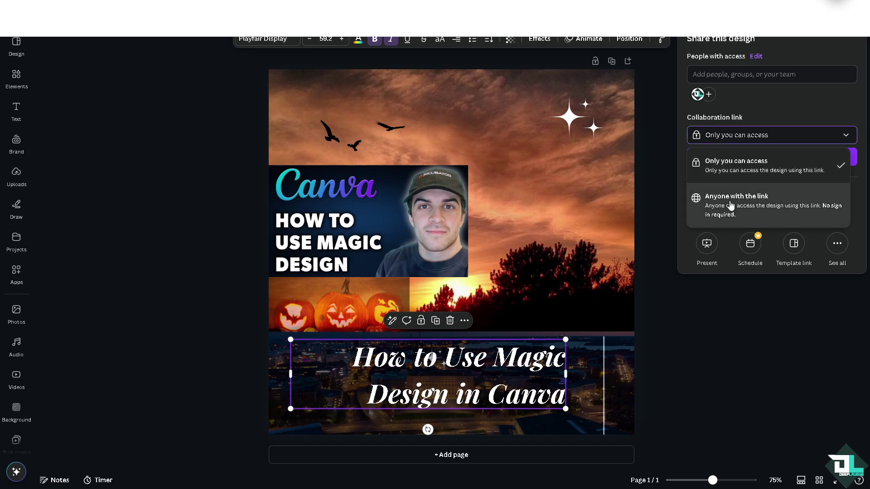
pyautogui.click(731, 205)
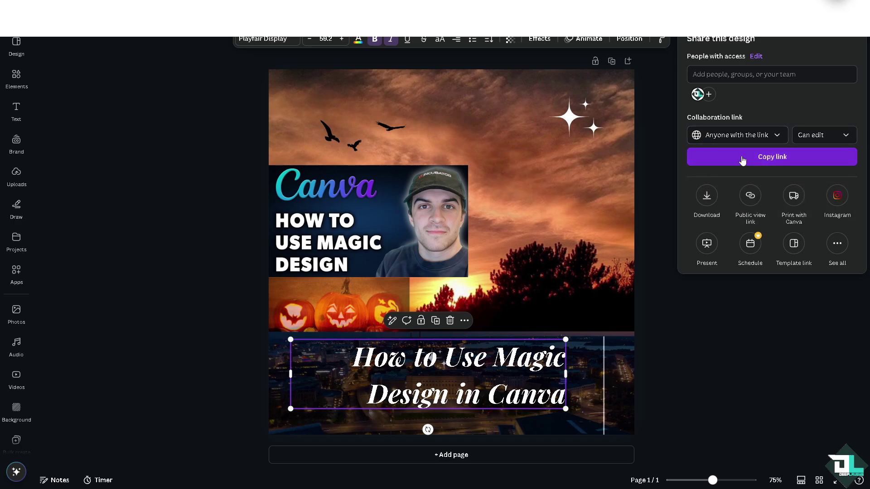
pyautogui.click(742, 159)
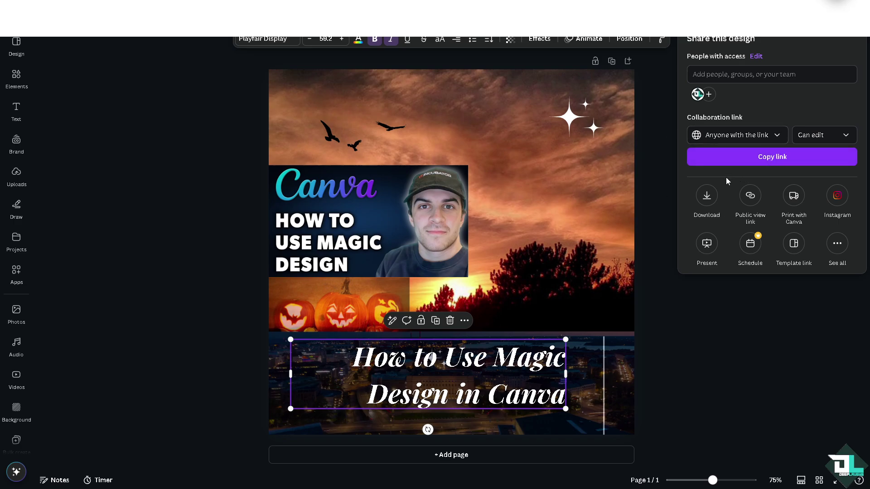
# Browse the full 'More ways to publish' list, then close the sharing panel
pyautogui.click(837, 244)
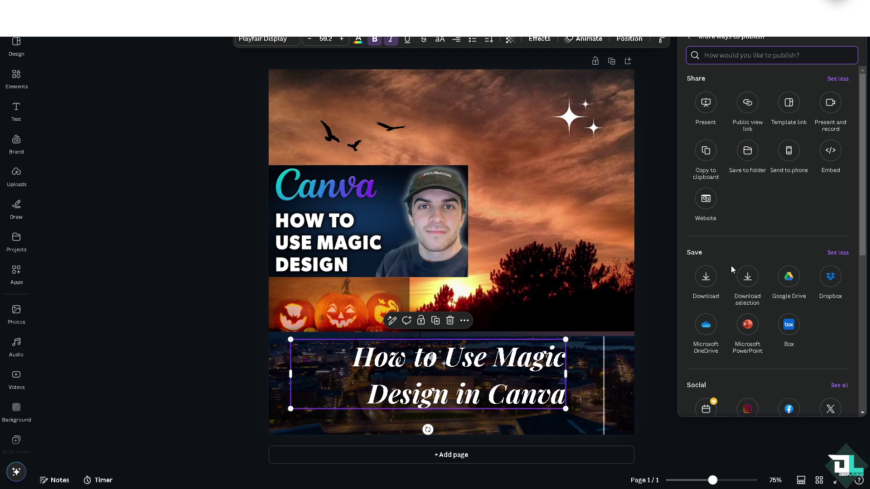
pyautogui.scroll(-2, 729, 276)
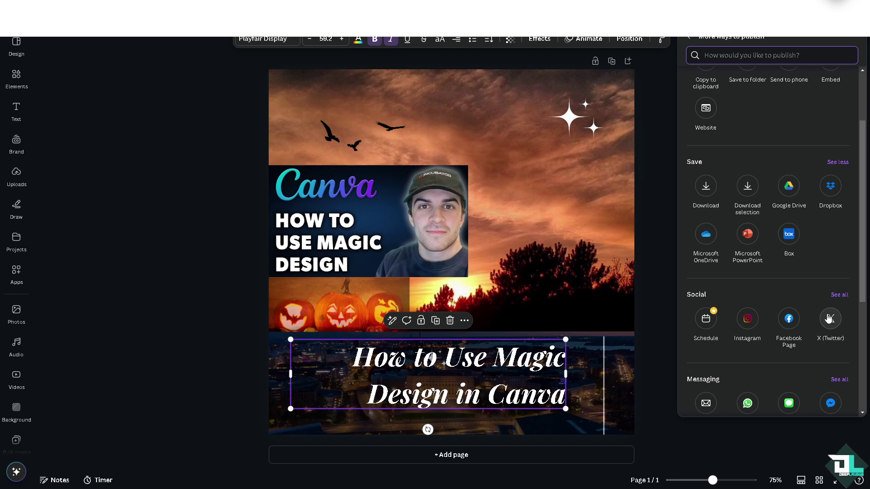
pyautogui.scroll(-2, 814, 316)
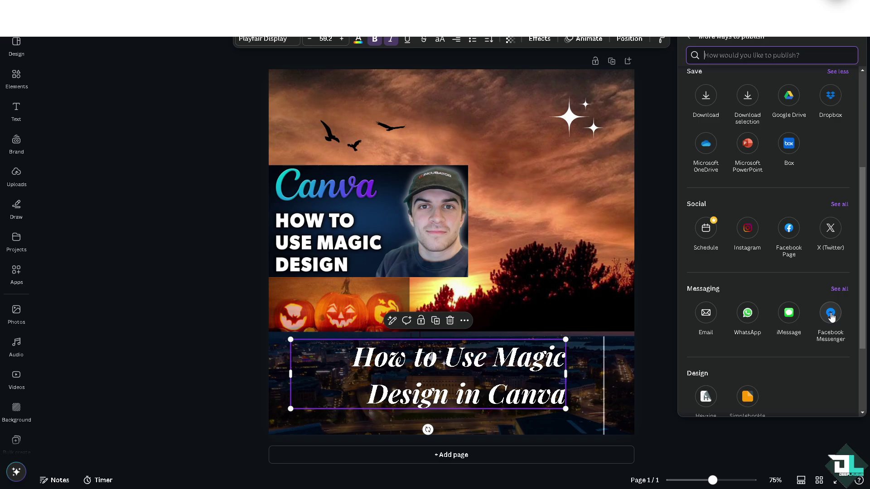
pyautogui.scroll(-3, 807, 316)
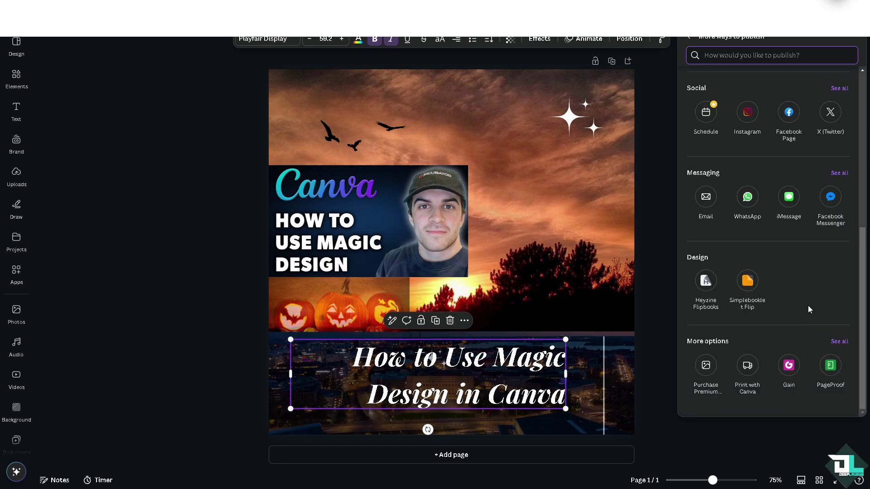
pyautogui.click(184, 118)
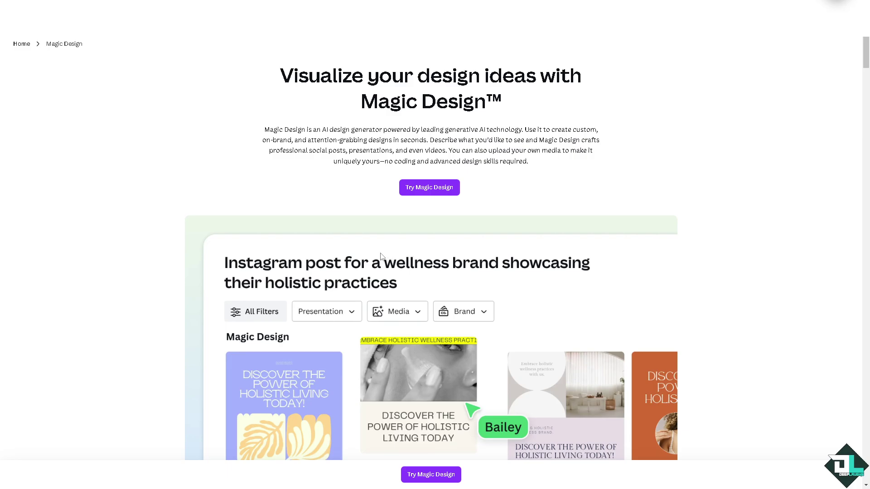
pyautogui.scroll(-2, 380, 256)
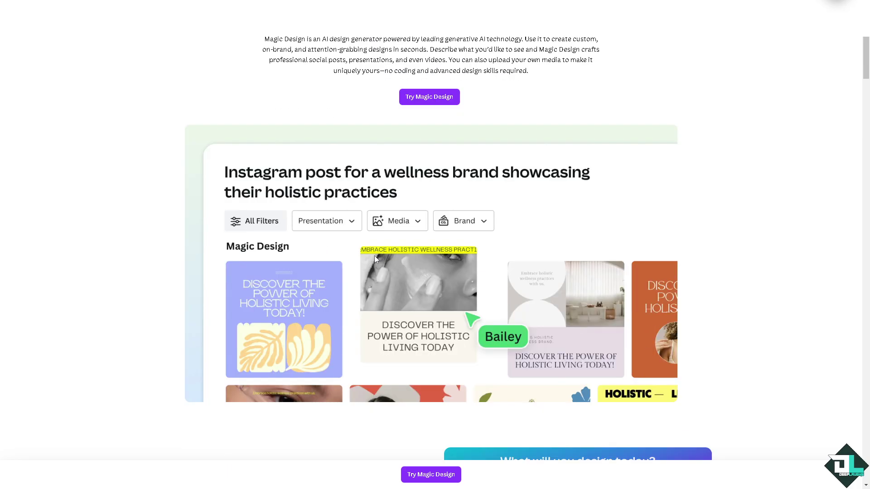
pyautogui.scroll(-1, 375, 256)
pyautogui.scroll(-2, 375, 256)
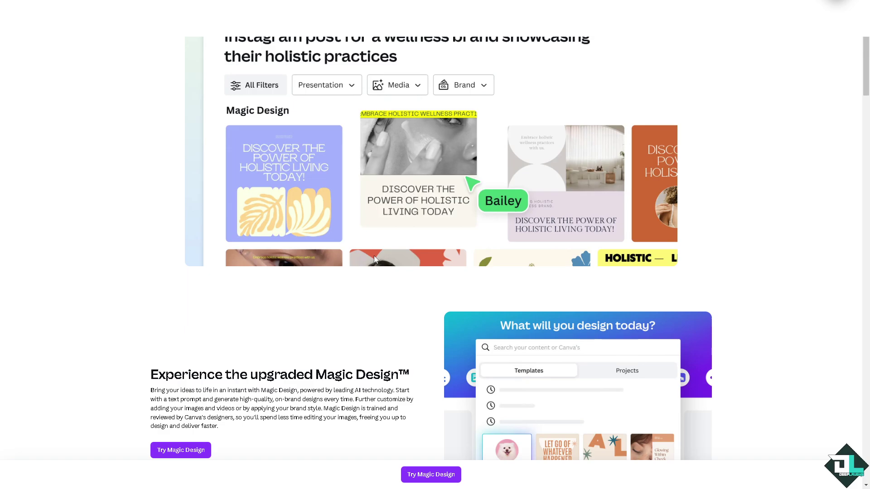
pyautogui.scroll(-2, 375, 257)
pyautogui.scroll(-1, 374, 257)
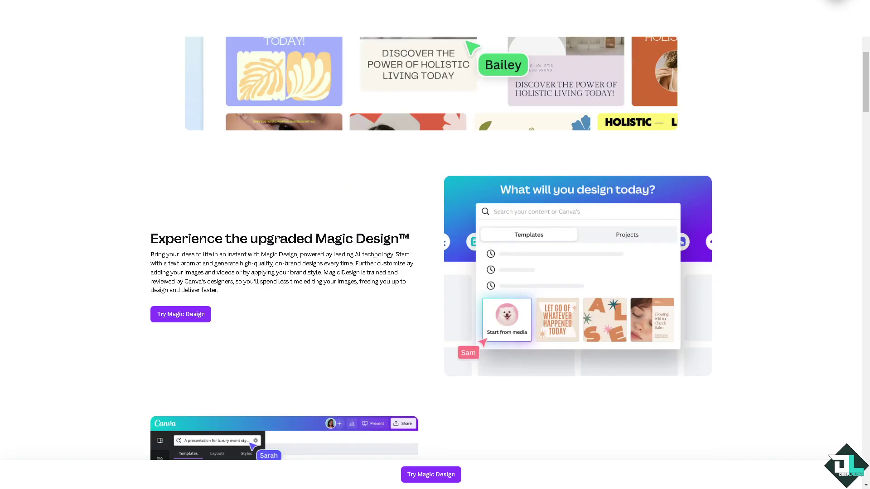
pyautogui.scroll(-1, 375, 255)
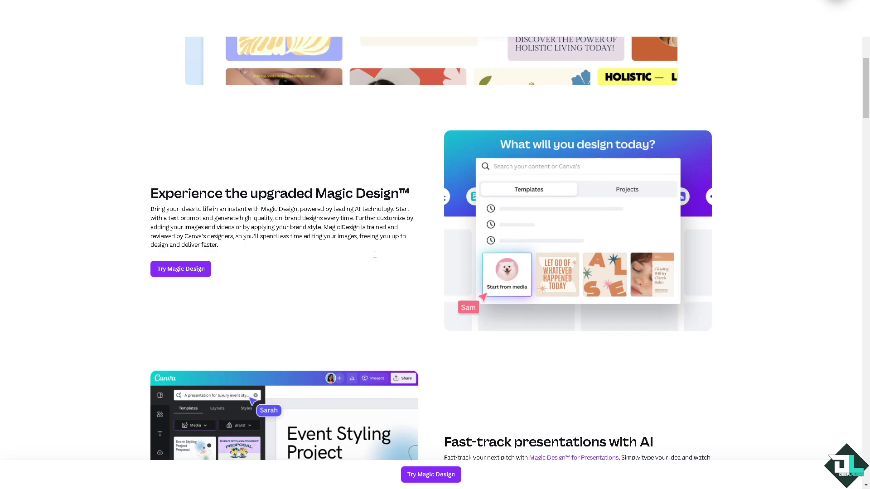
pyautogui.scroll(-9, 375, 255)
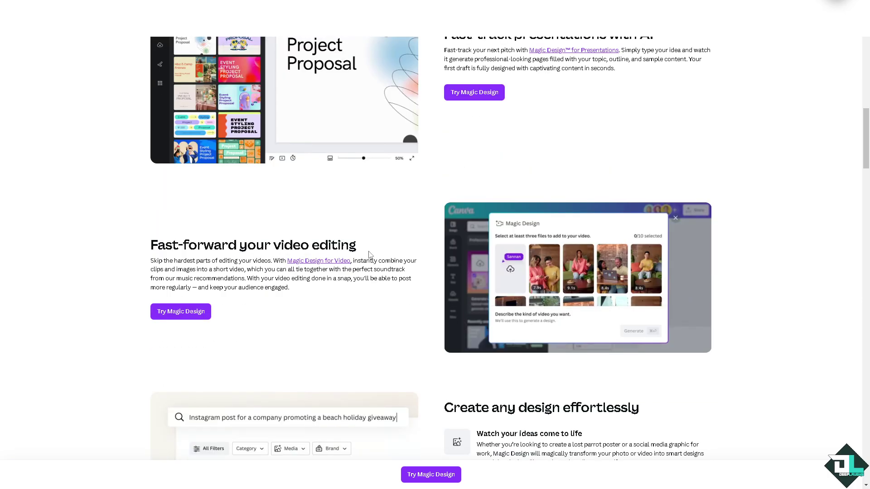
pyautogui.scroll(-2, 369, 255)
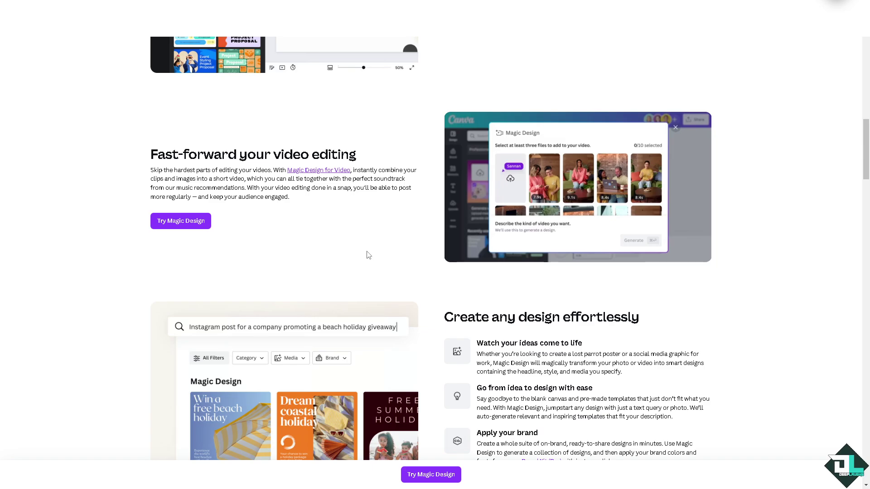
pyautogui.scroll(-2, 369, 255)
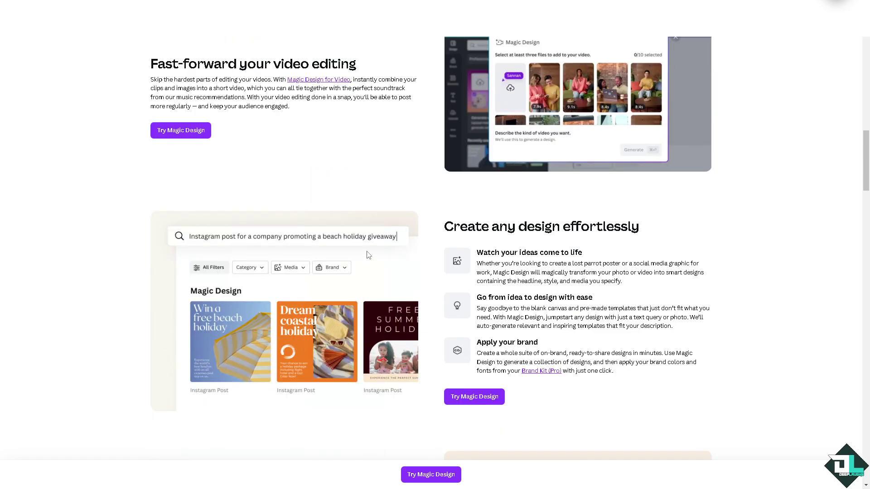
pyautogui.scroll(-7, 368, 255)
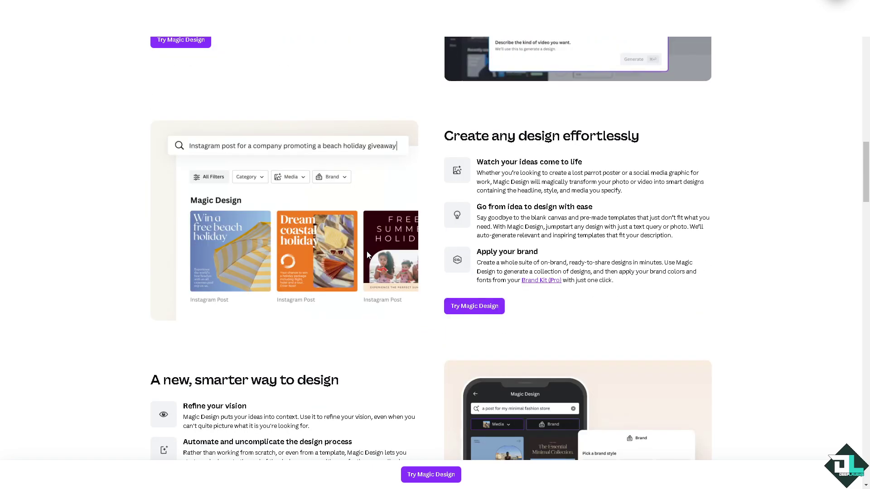
pyautogui.scroll(-3, 371, 252)
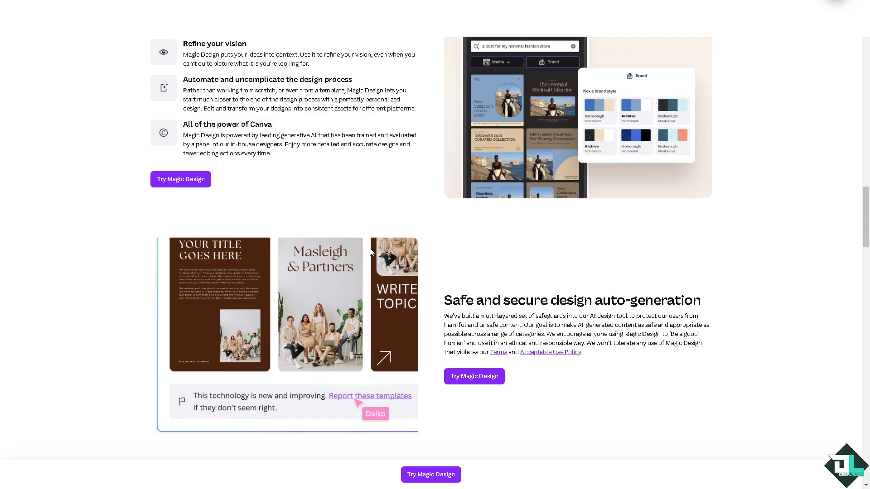
pyautogui.scroll(-10, 407, 206)
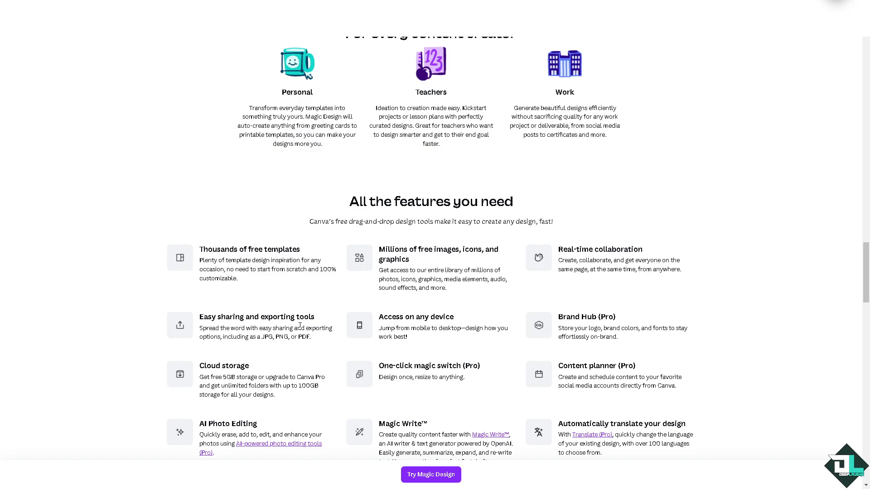
pyautogui.scroll(-1, 300, 326)
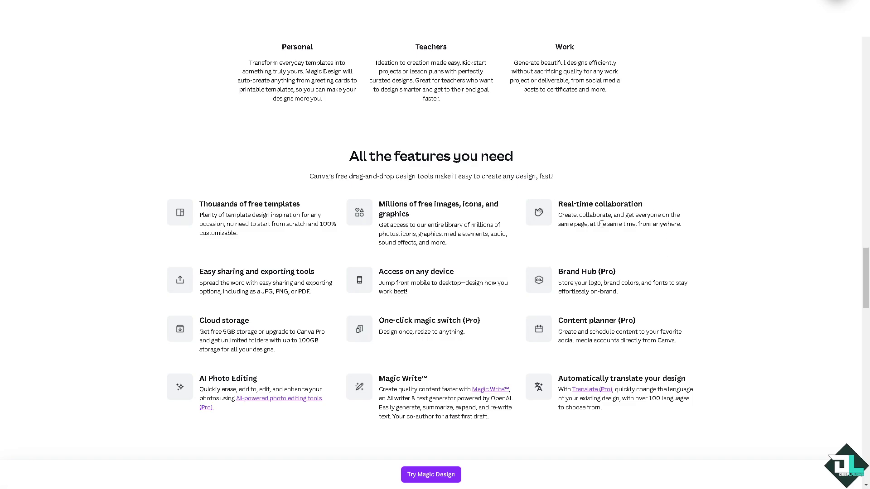
pyautogui.scroll(-1, 607, 276)
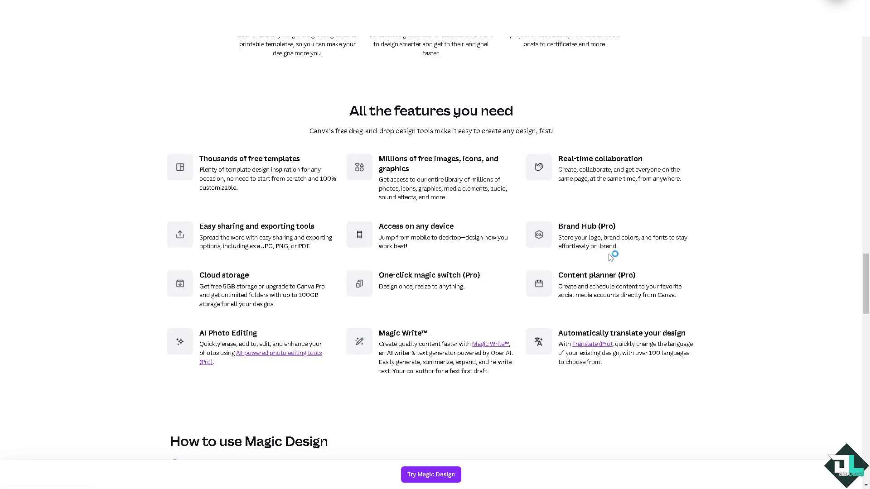